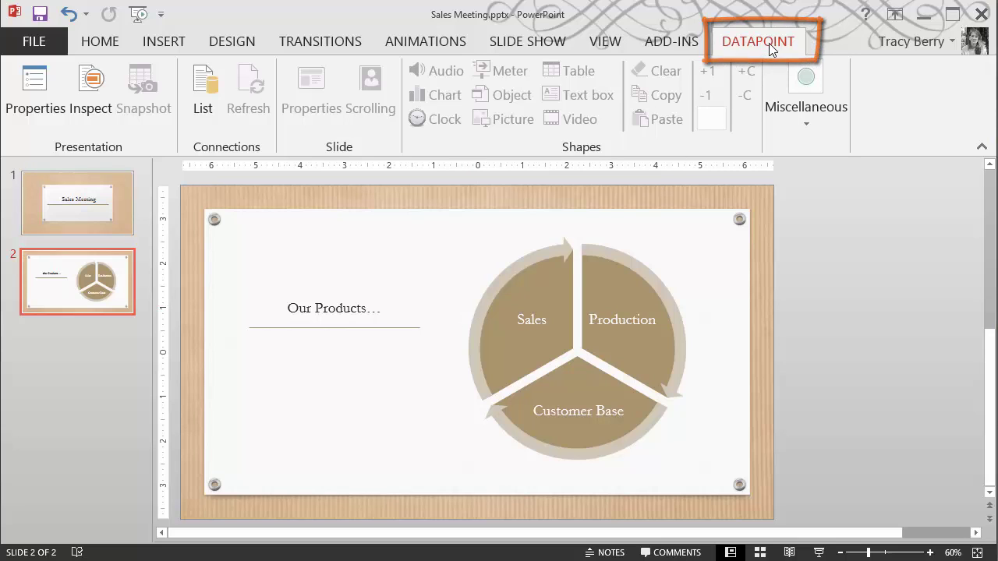
Create a Microsoft Access DataPoint connection to the AdventureWorks.mdb database file.
click(205, 101)
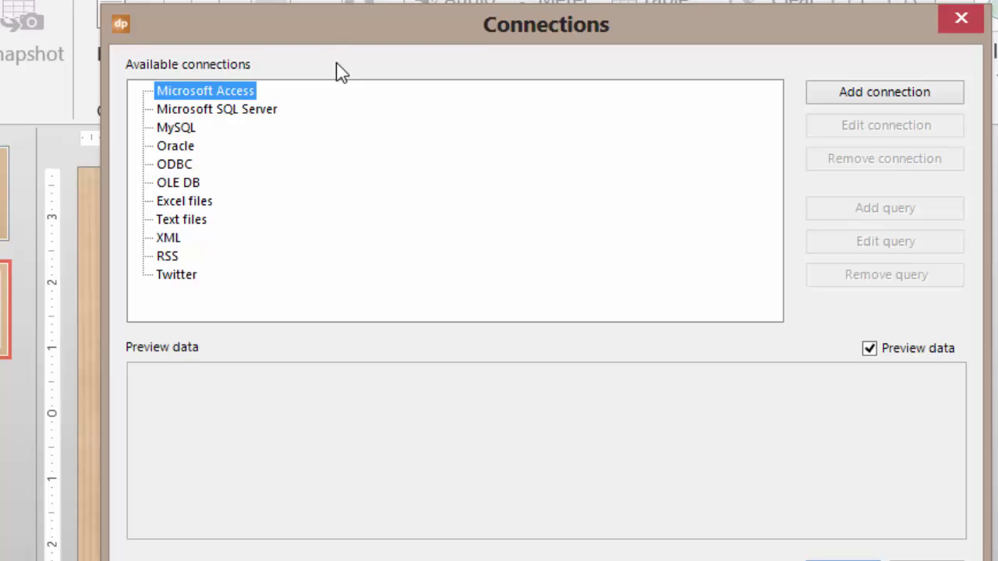
click(863, 99)
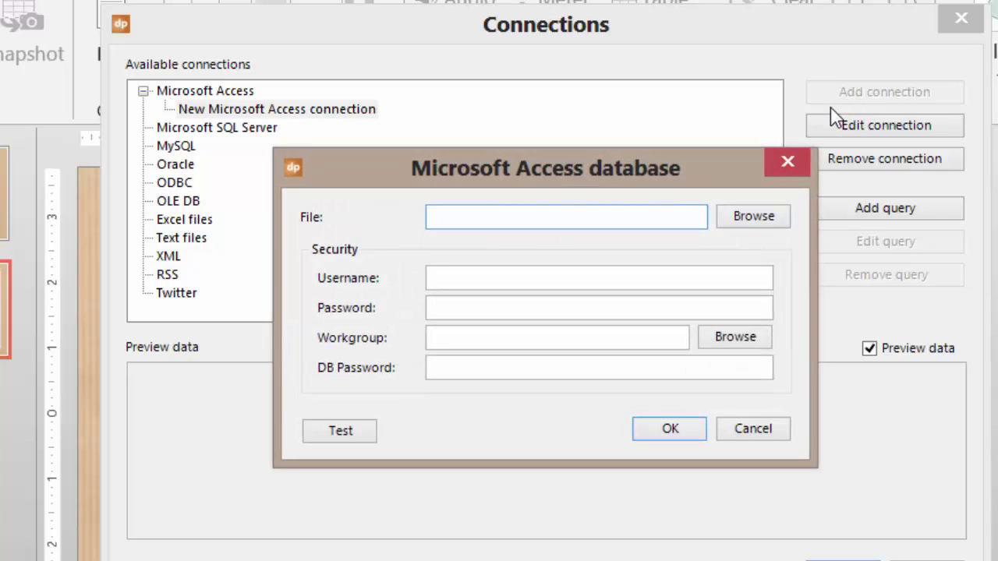
click(758, 222)
click(761, 220)
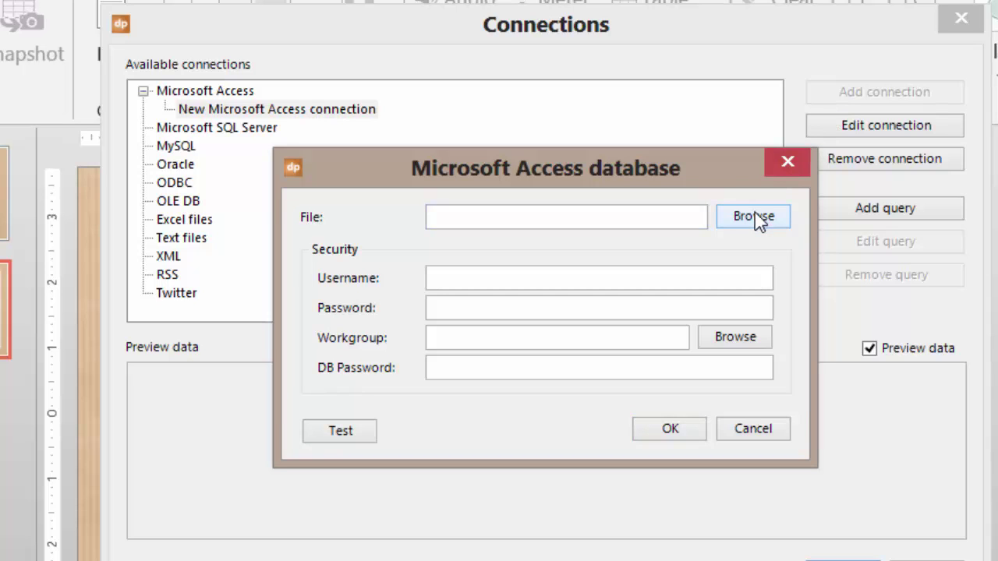
click(495, 155)
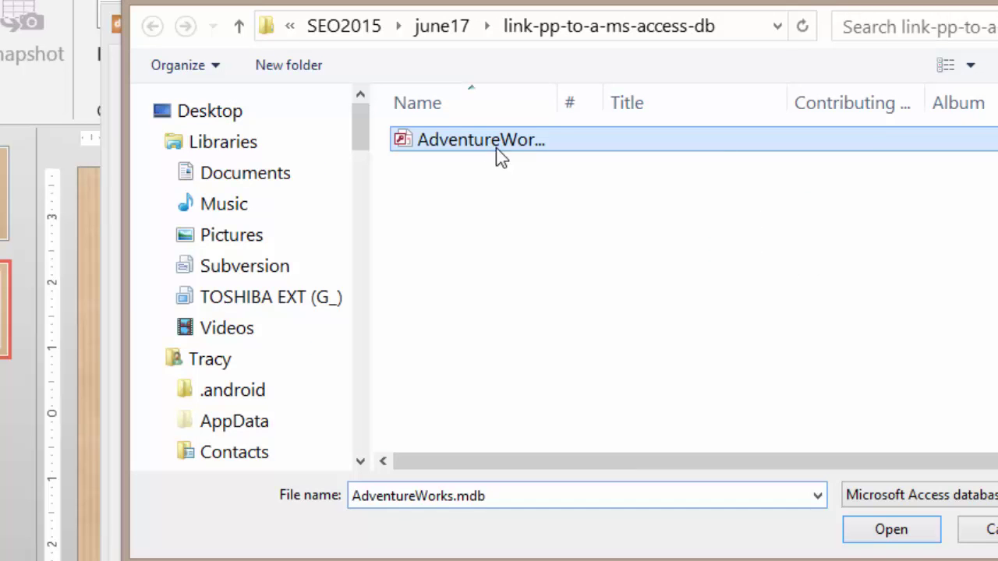
click(892, 528)
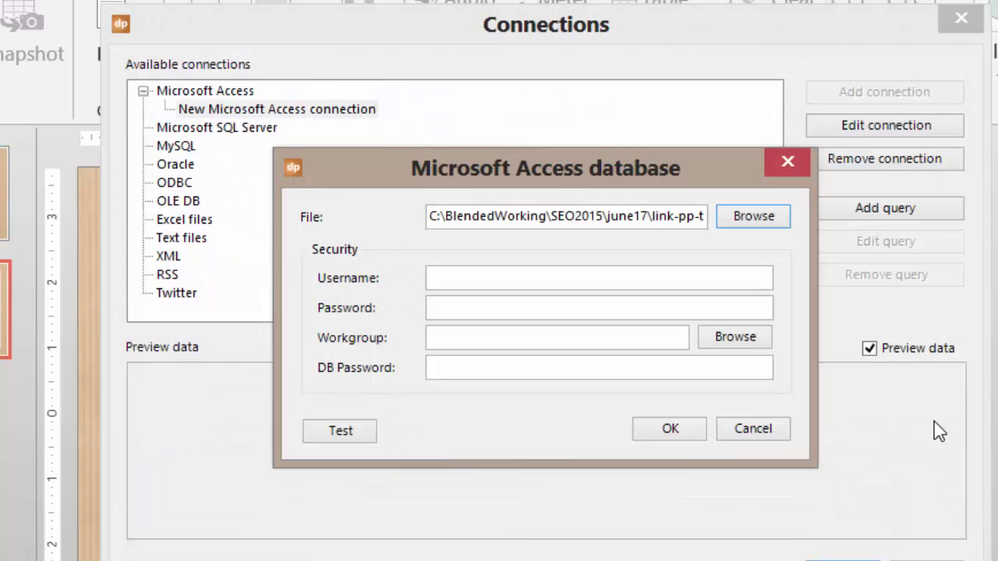
click(670, 427)
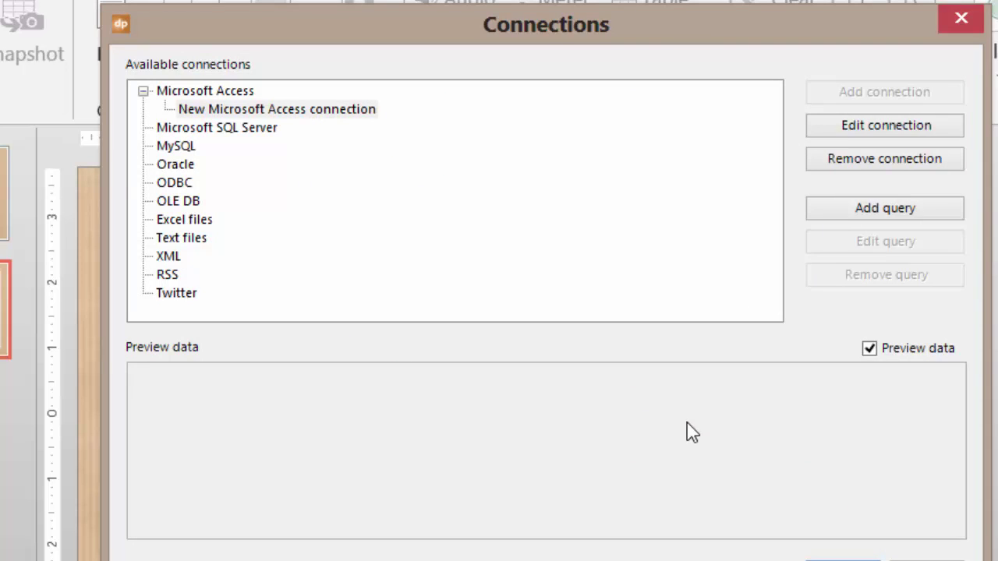
Add a Product table query with continuous updating every 5.0 seconds and preview its rows.
click(889, 208)
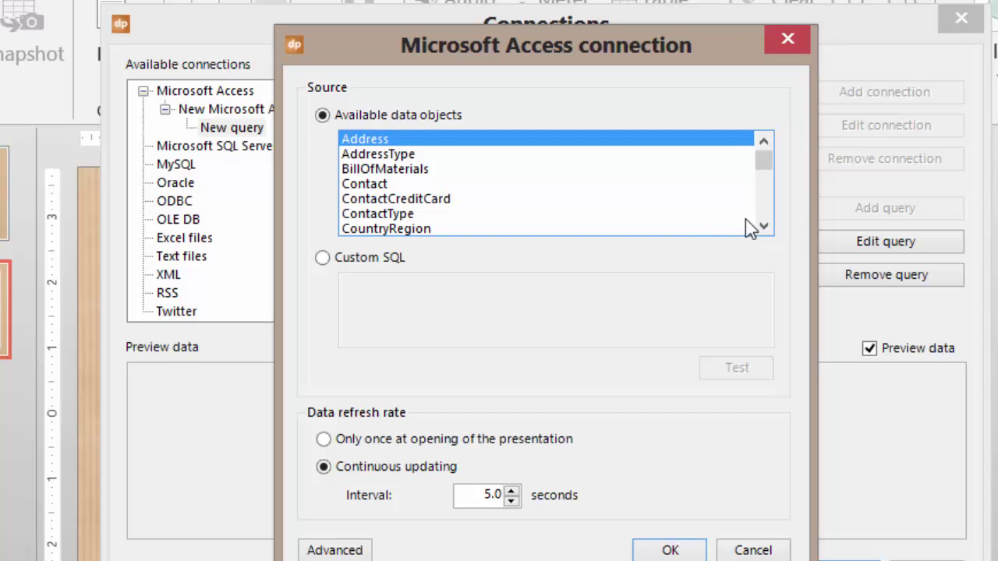
mouse_move(764, 162)
mouse_down()
mouse_move(763, 191)
mouse_move(763, 176)
mouse_up()
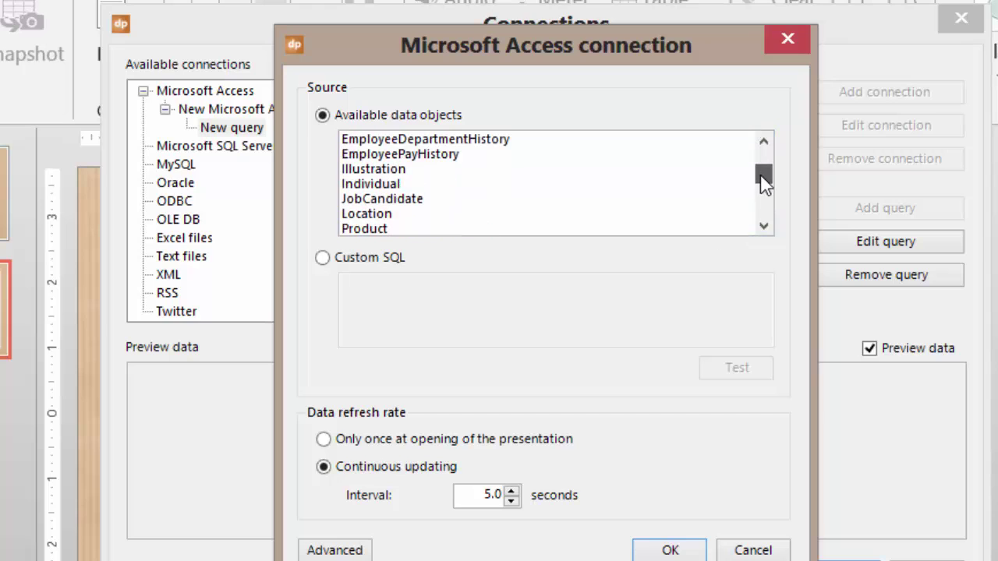
click(384, 230)
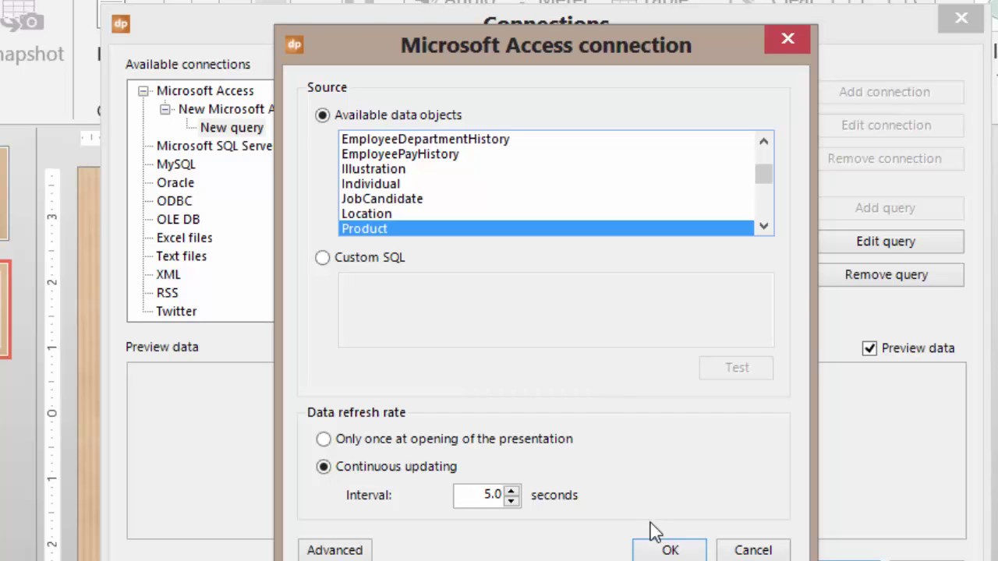
click(662, 549)
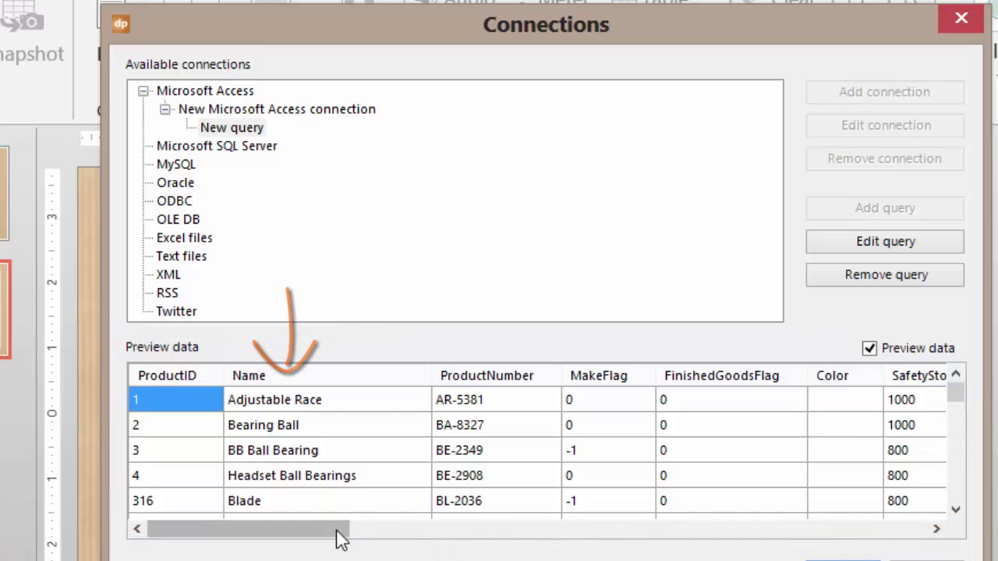
drag(338, 530, 375, 531)
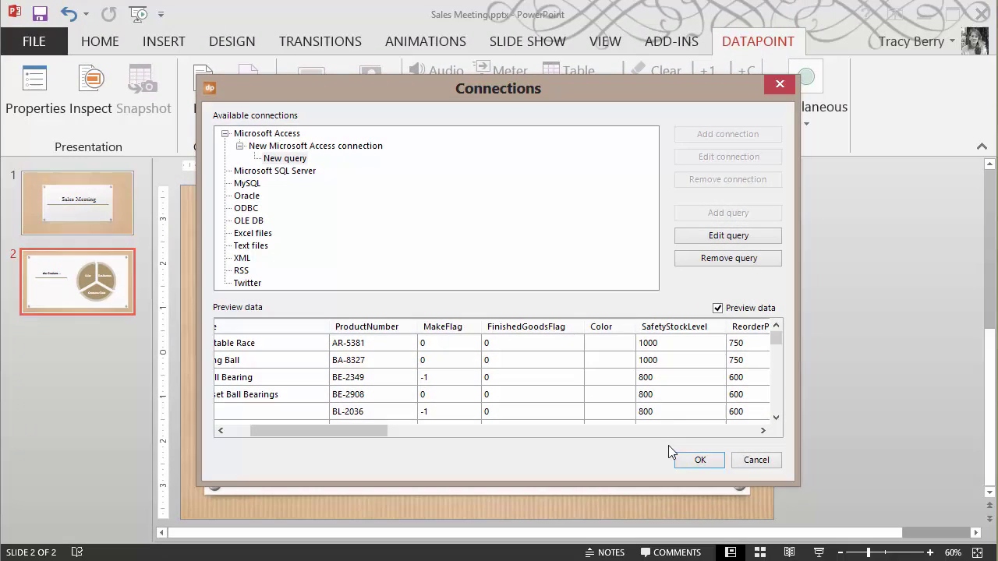
Close the Connections window and draw a text box below the Our Products heading.
click(705, 459)
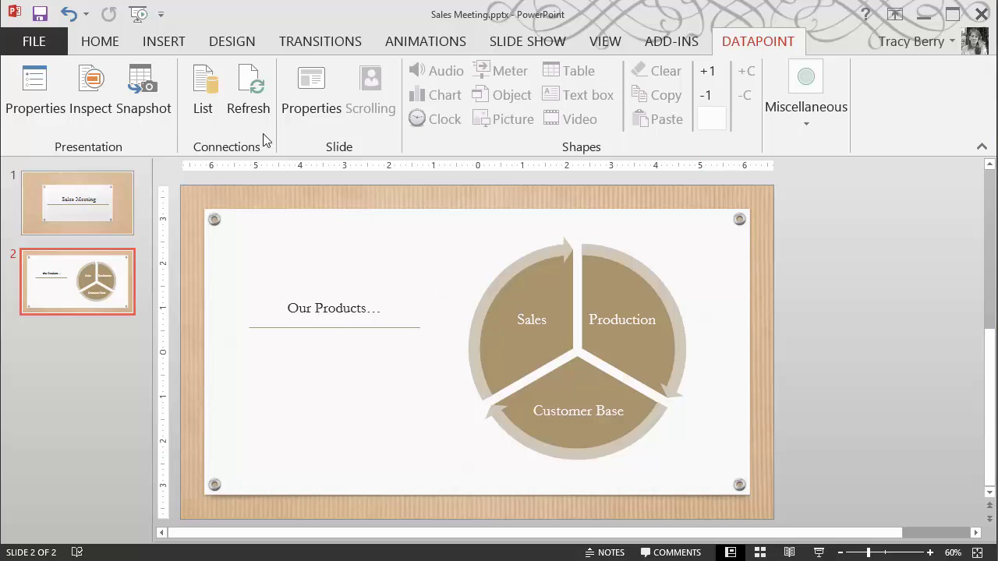
click(181, 47)
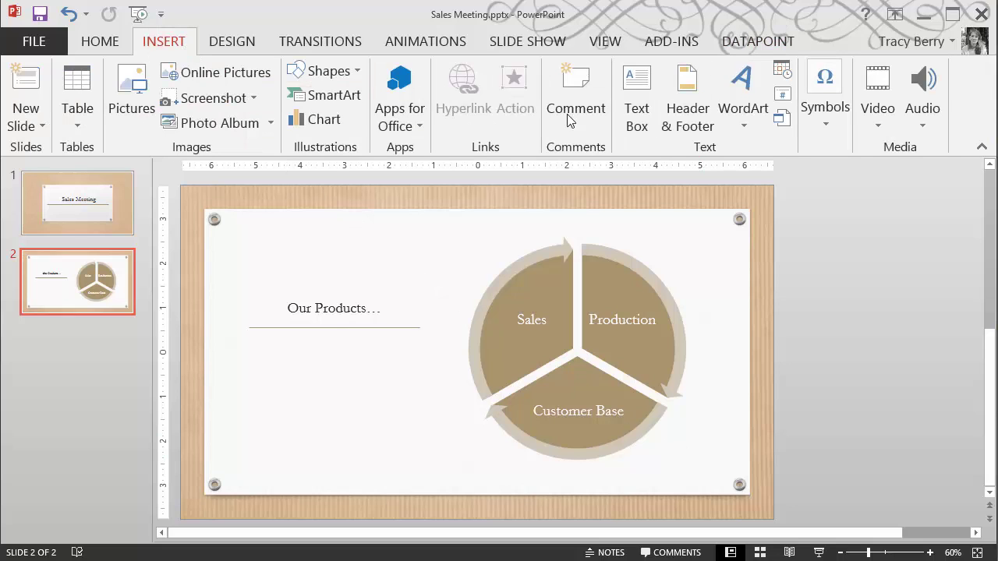
click(633, 113)
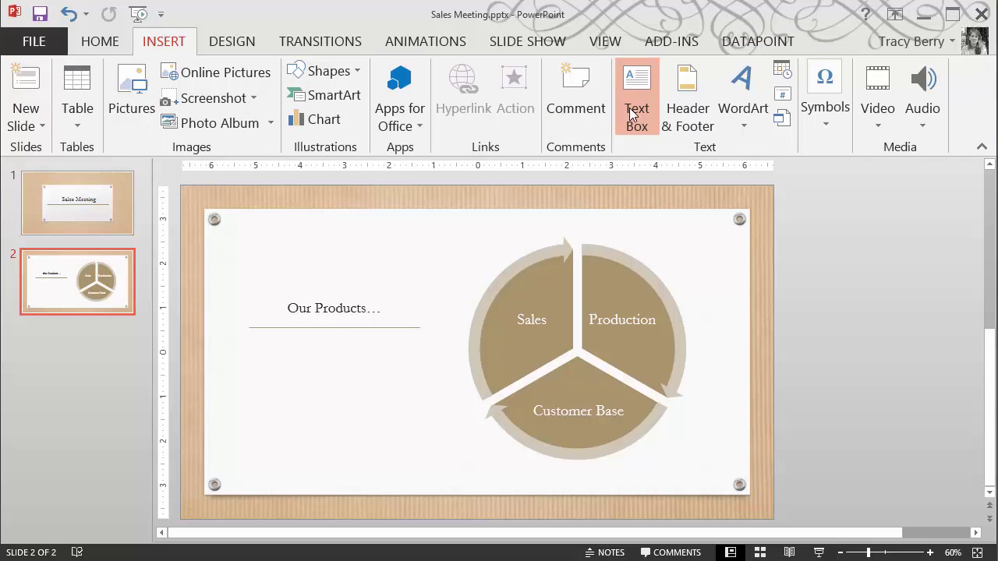
drag(231, 345, 437, 378)
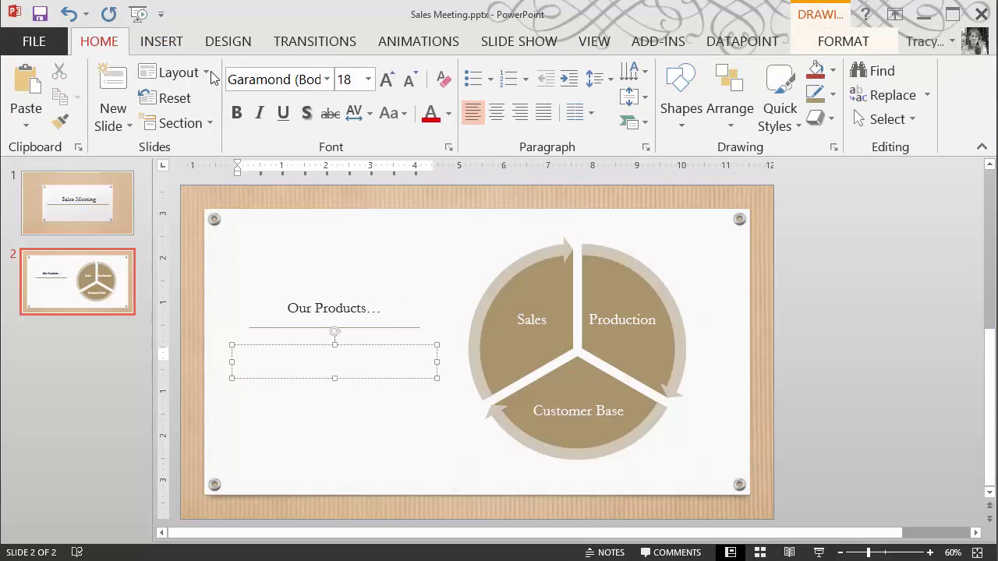
Draw a second text box lower on the slide and move it up under the heading.
click(161, 43)
click(639, 74)
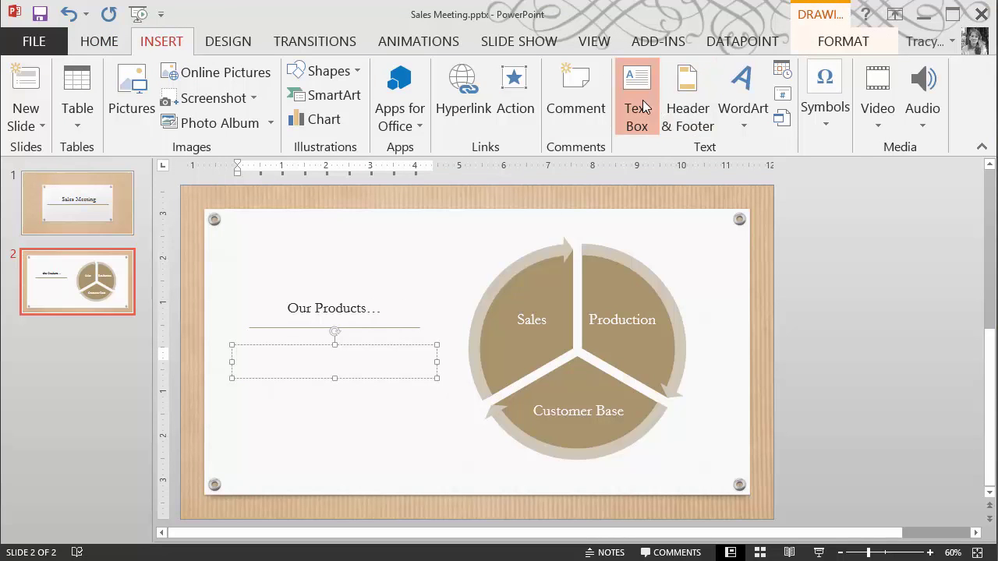
drag(230, 407, 436, 444)
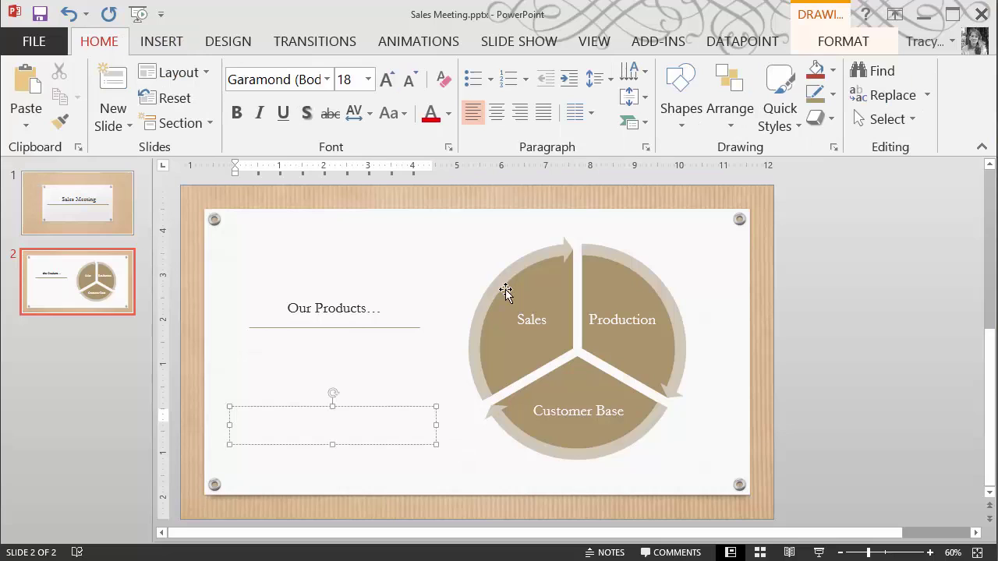
click(748, 47)
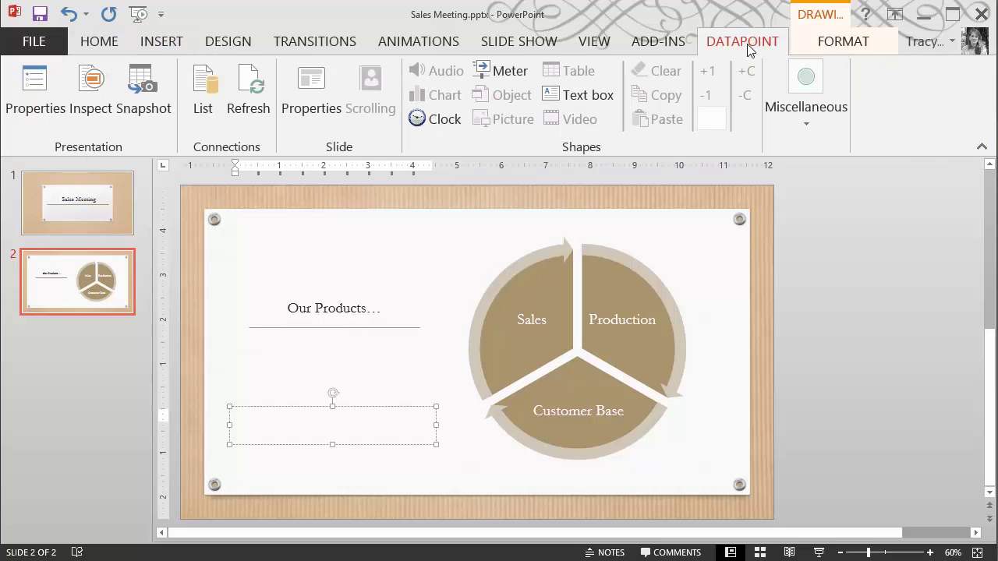
drag(344, 413, 346, 354)
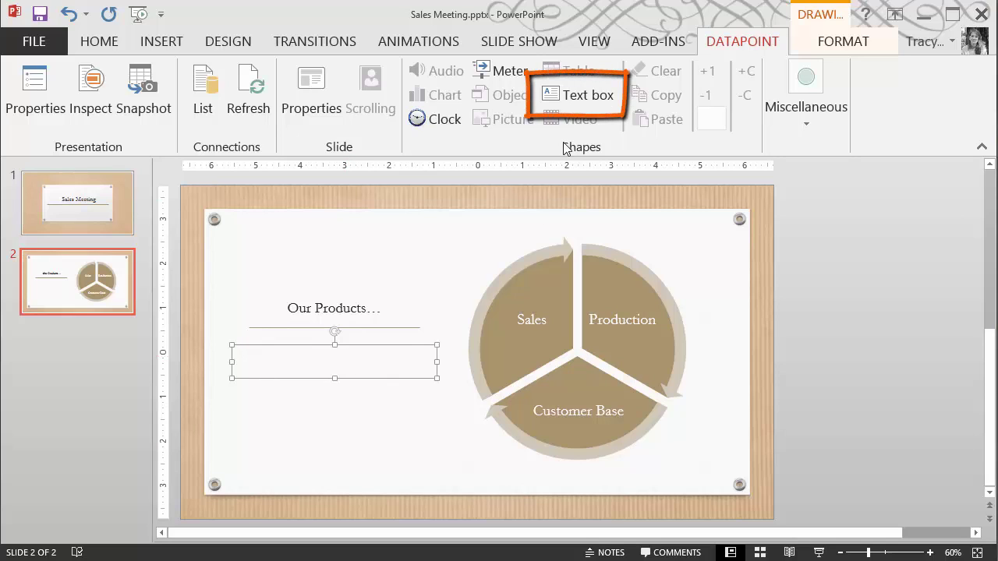
Bind the text box to the product Name column with prefix 'Name:', showing 'Name: Adjustable Race'.
click(578, 100)
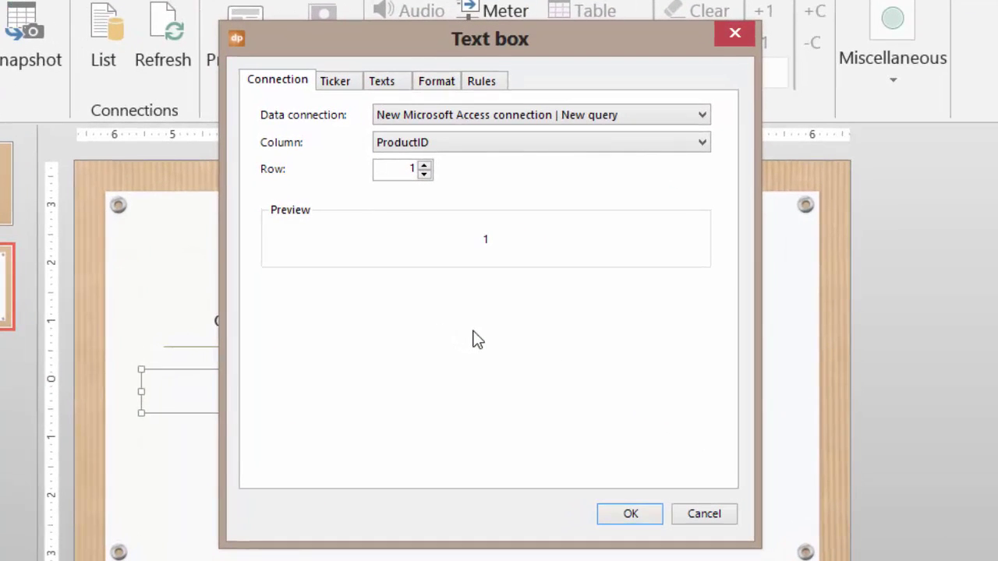
click(515, 143)
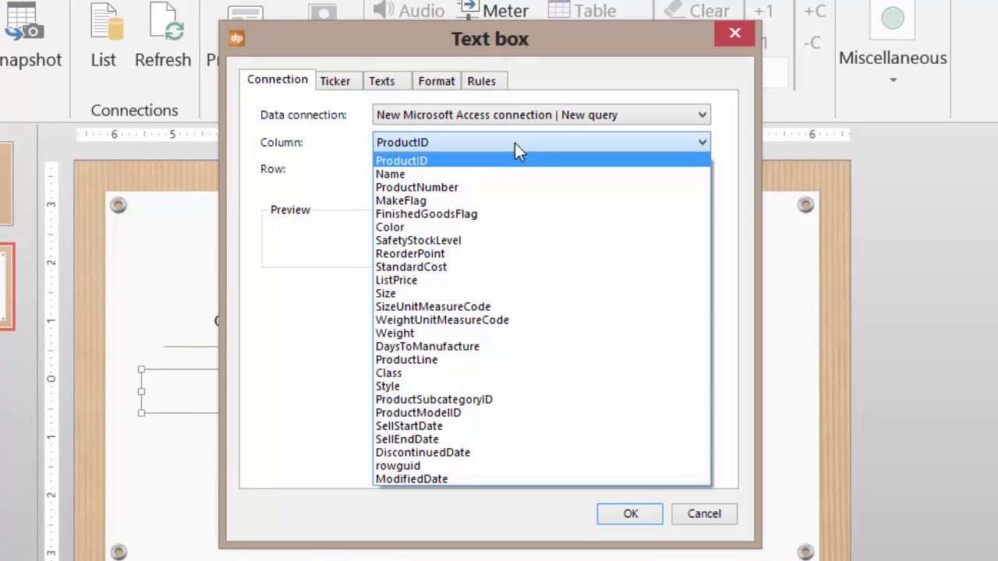
click(412, 174)
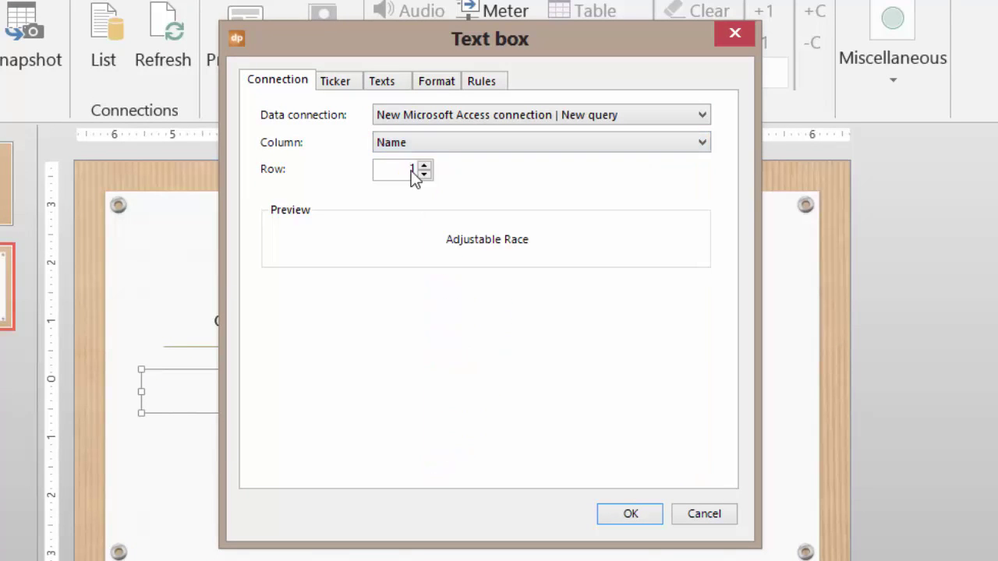
click(385, 84)
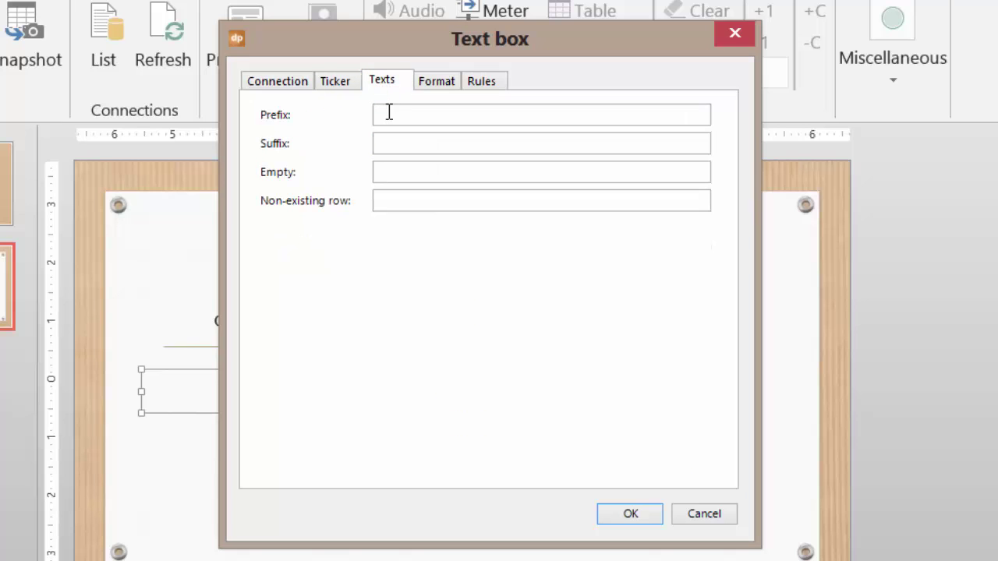
click(389, 116)
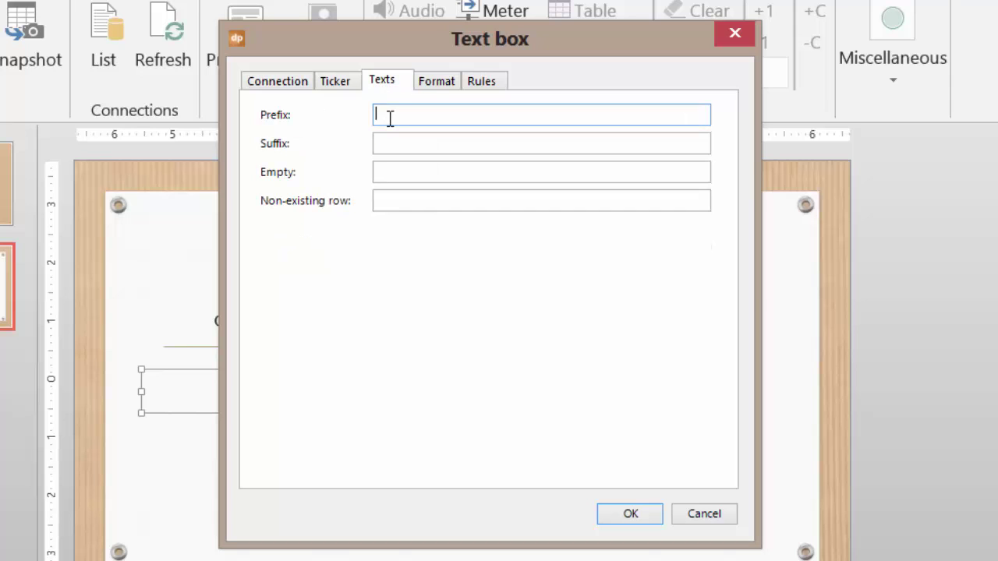
text(Name:)
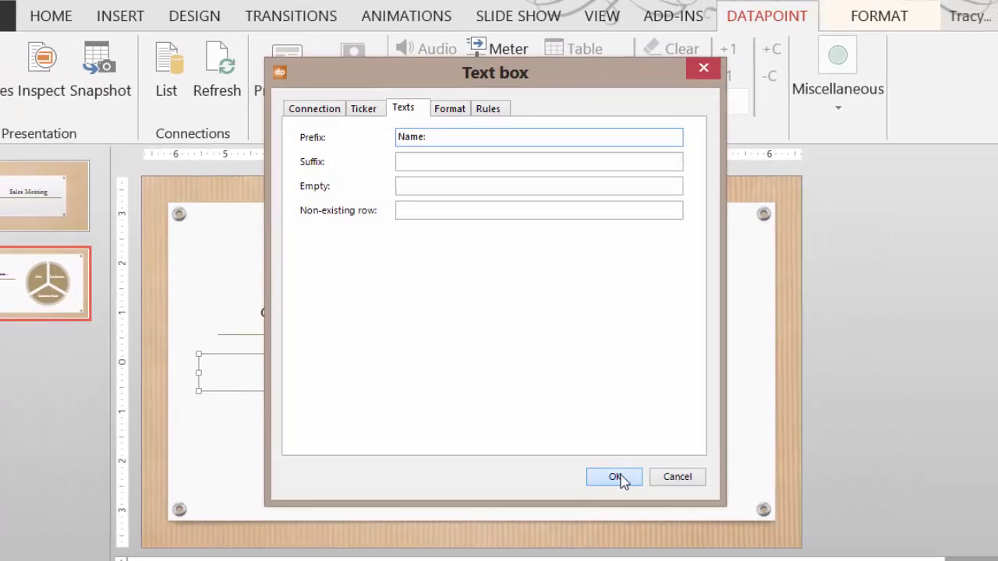
click(620, 478)
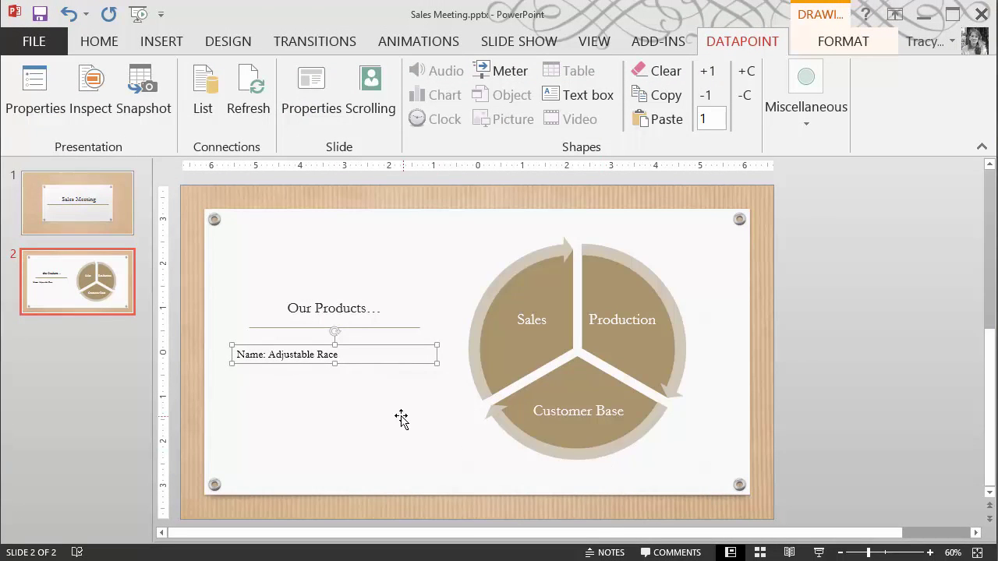
Bind the empty lower text box to the SafetyStockLevel column.
click(398, 411)
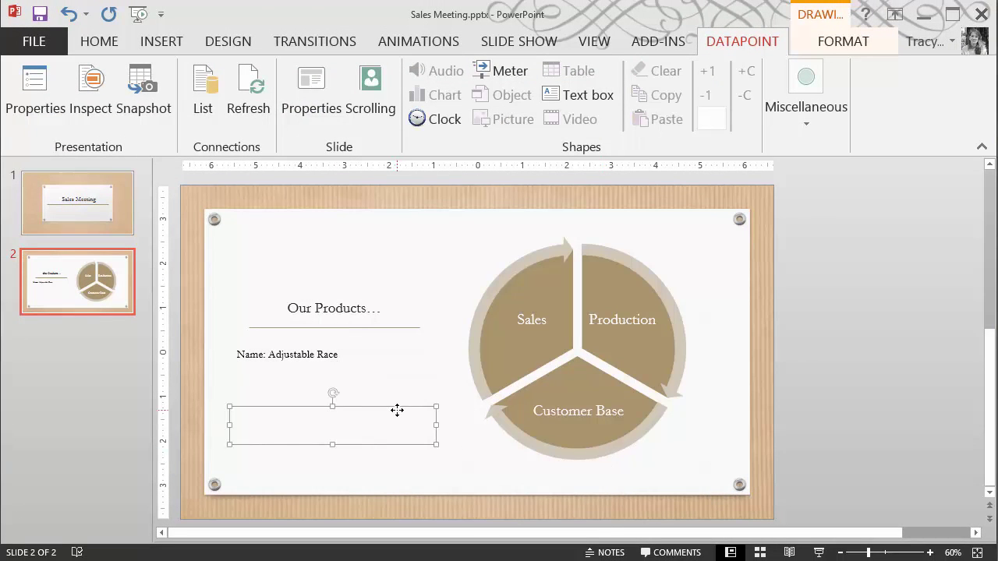
click(576, 99)
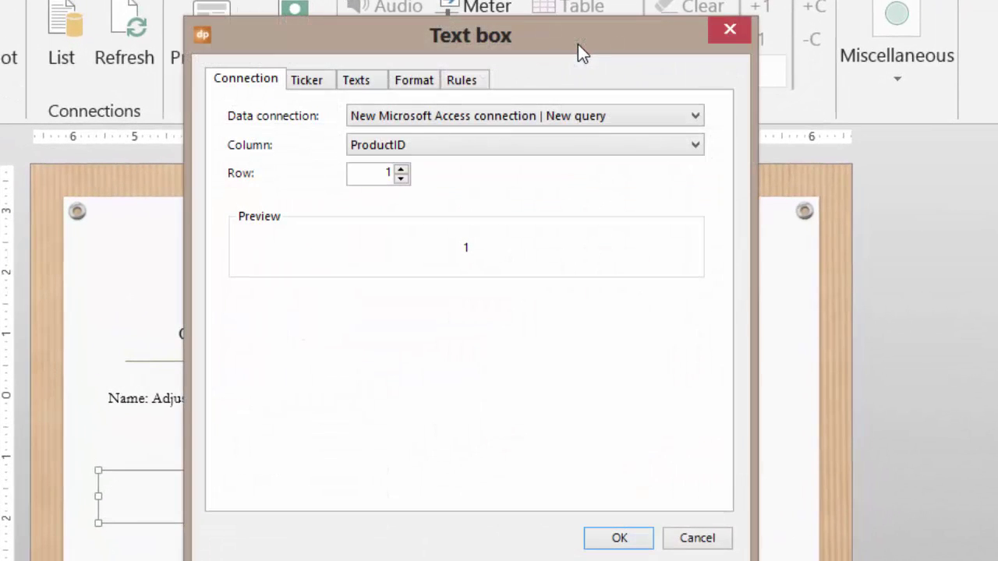
click(499, 144)
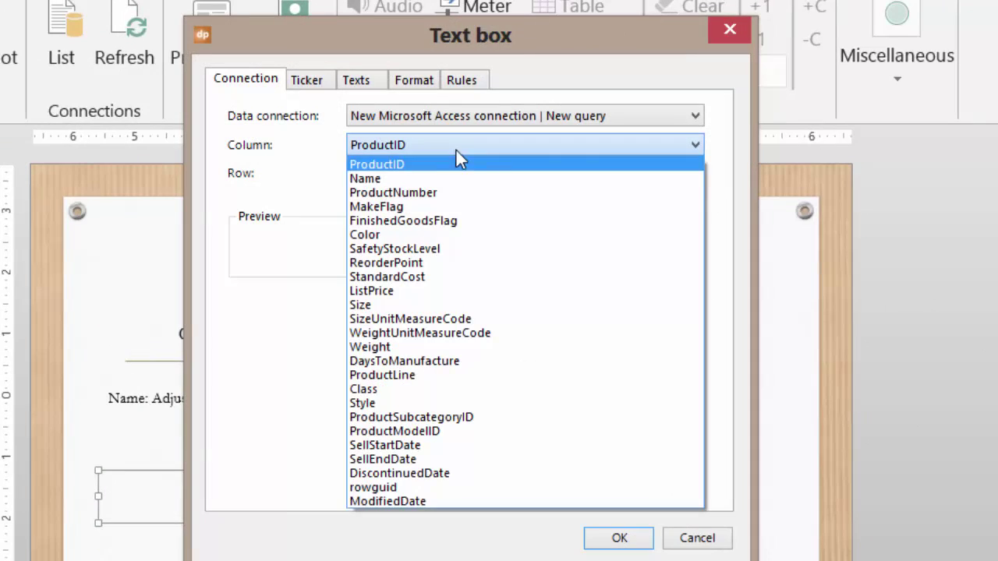
click(407, 248)
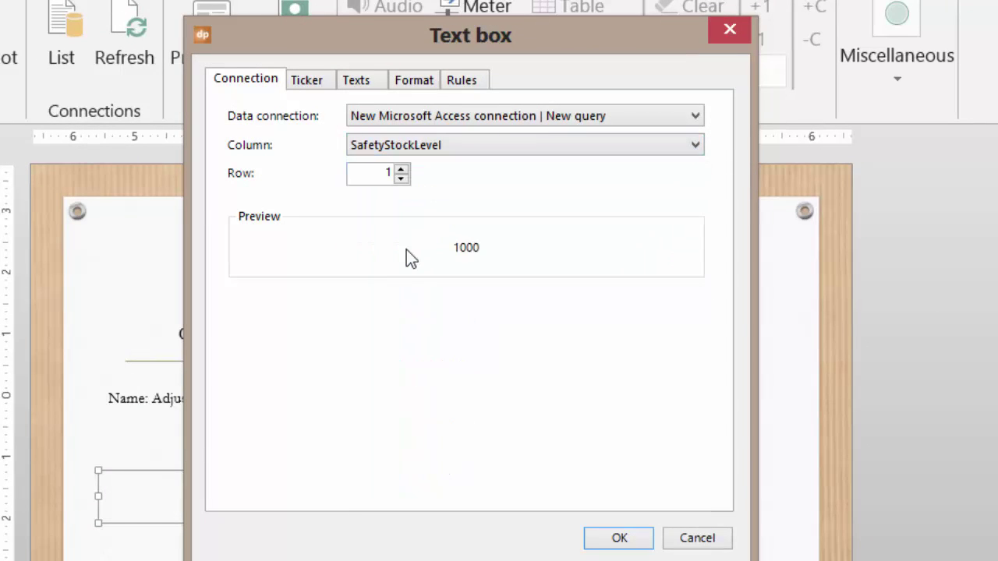
Give the stock box prefix 'Stock Amount:' and Number format with a thousands separator.
click(373, 83)
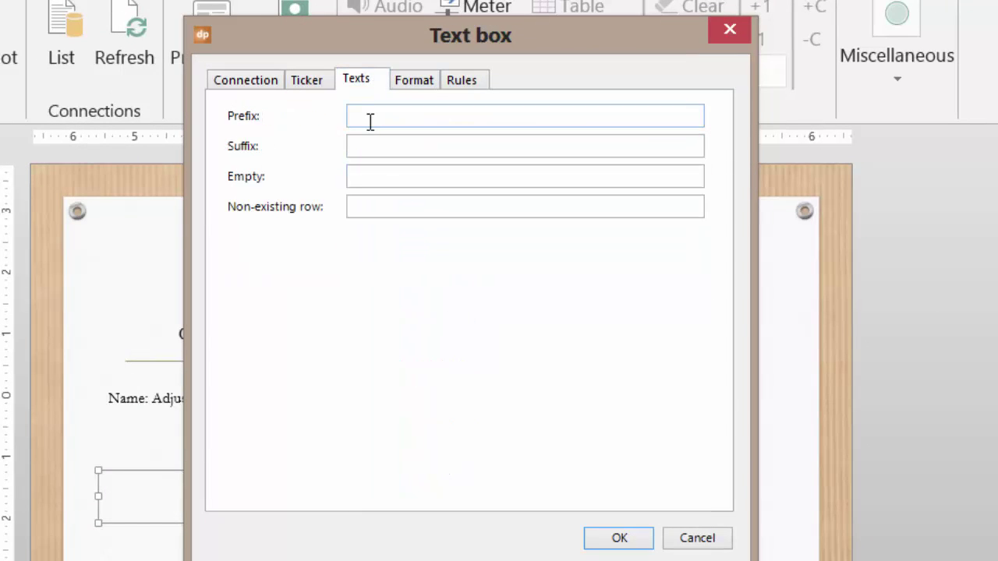
click(371, 119)
text(Stock )
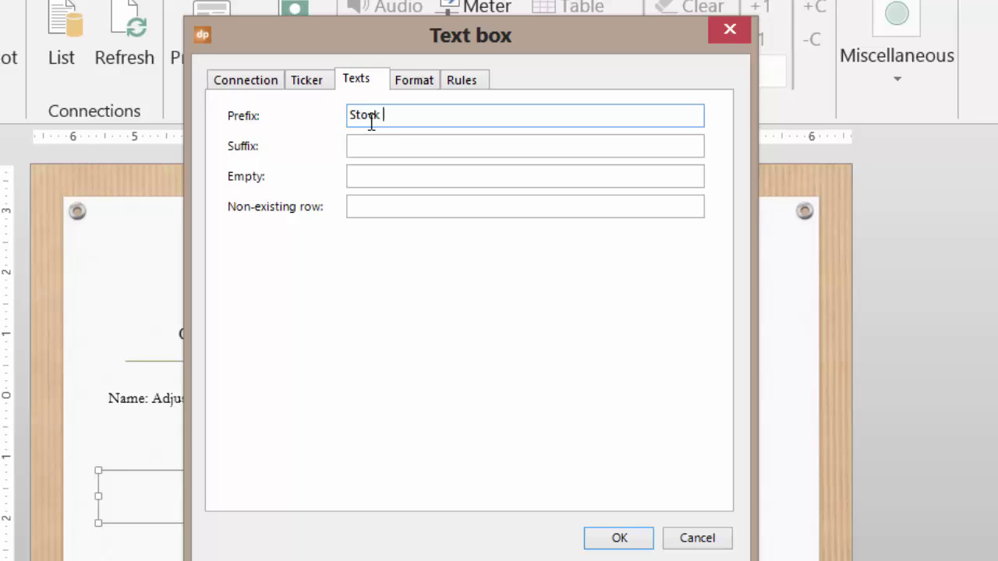
text(Amount:)
click(427, 84)
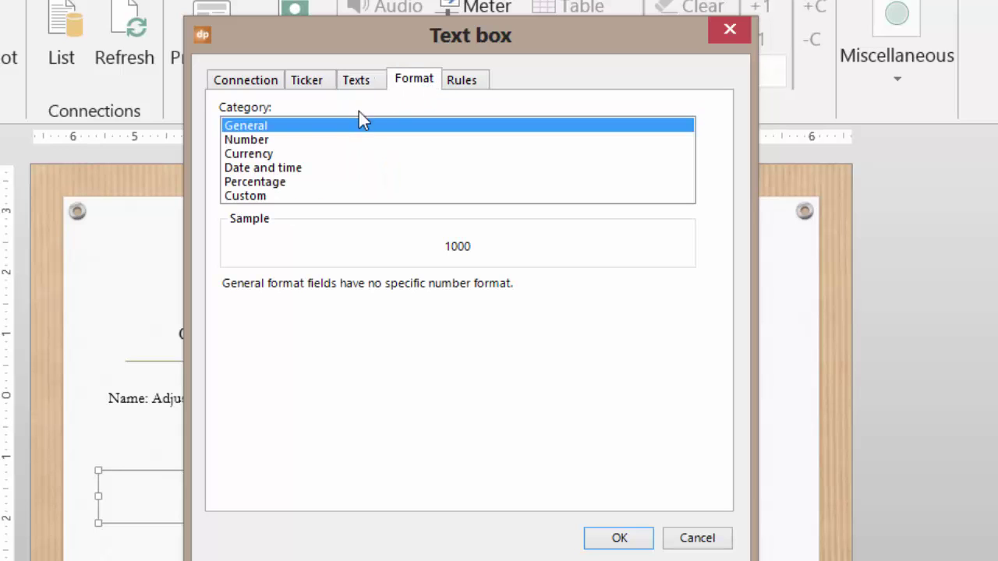
click(246, 140)
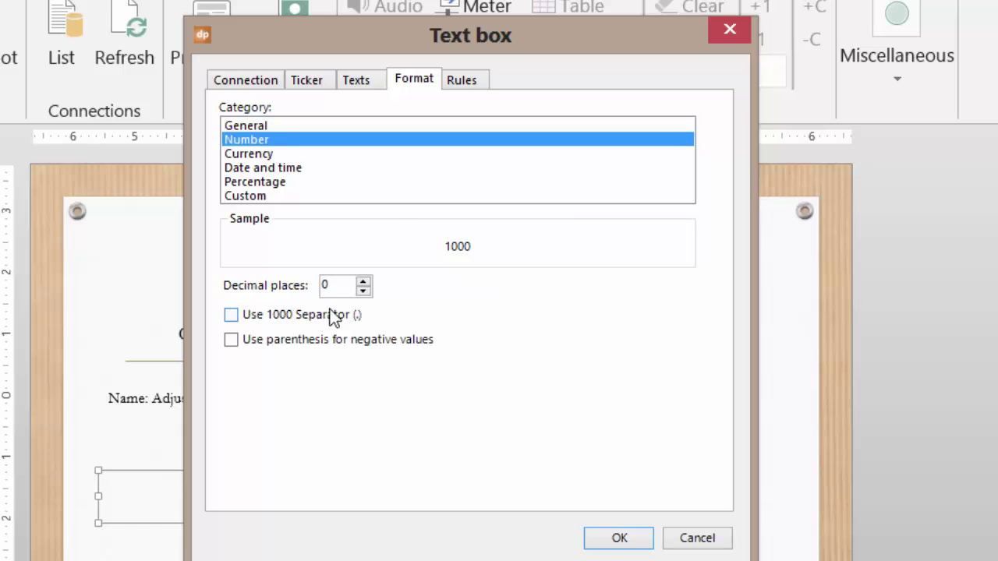
click(230, 314)
click(616, 538)
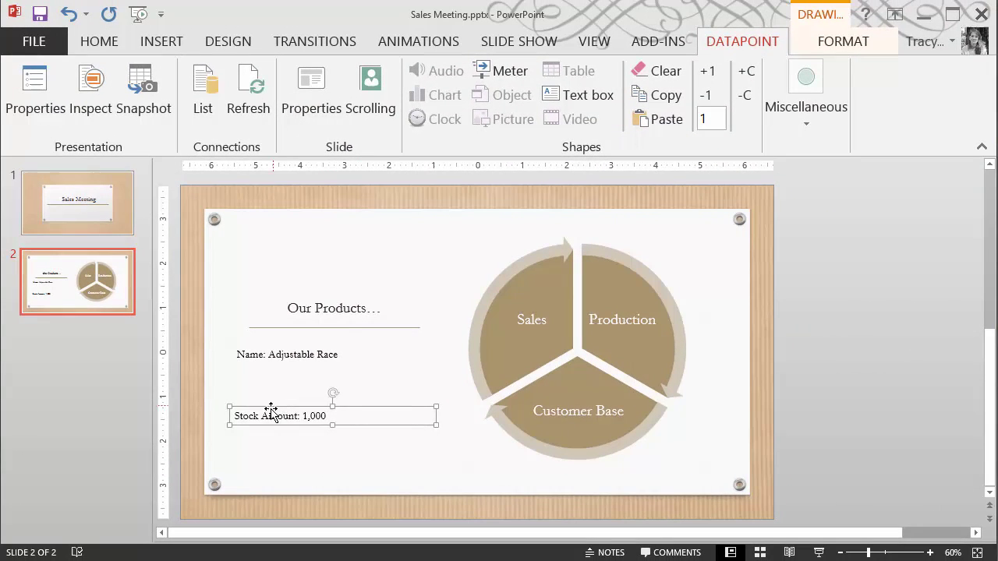
Move the Stock Amount box directly beneath the Name line and save the presentation.
click(189, 461)
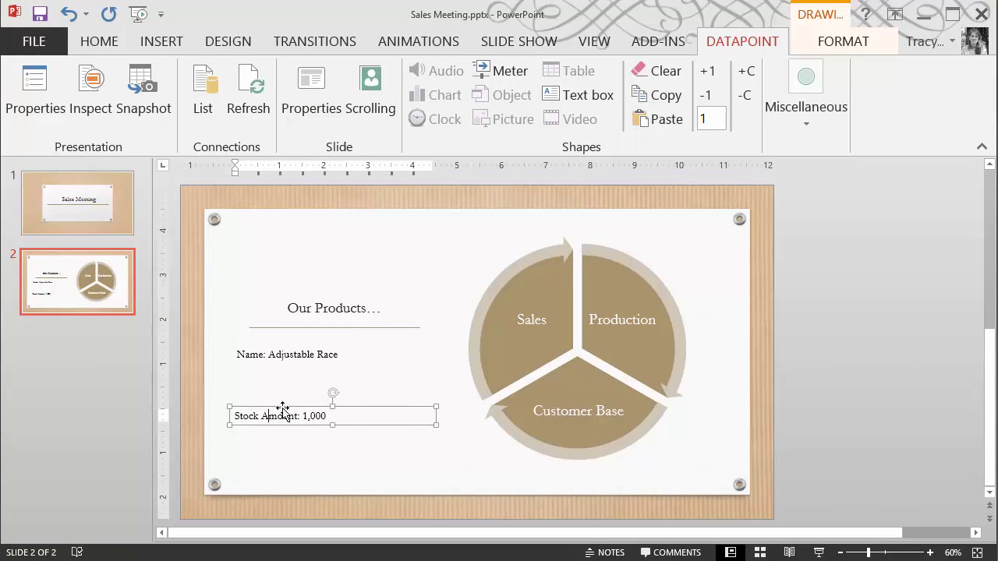
drag(283, 410, 283, 372)
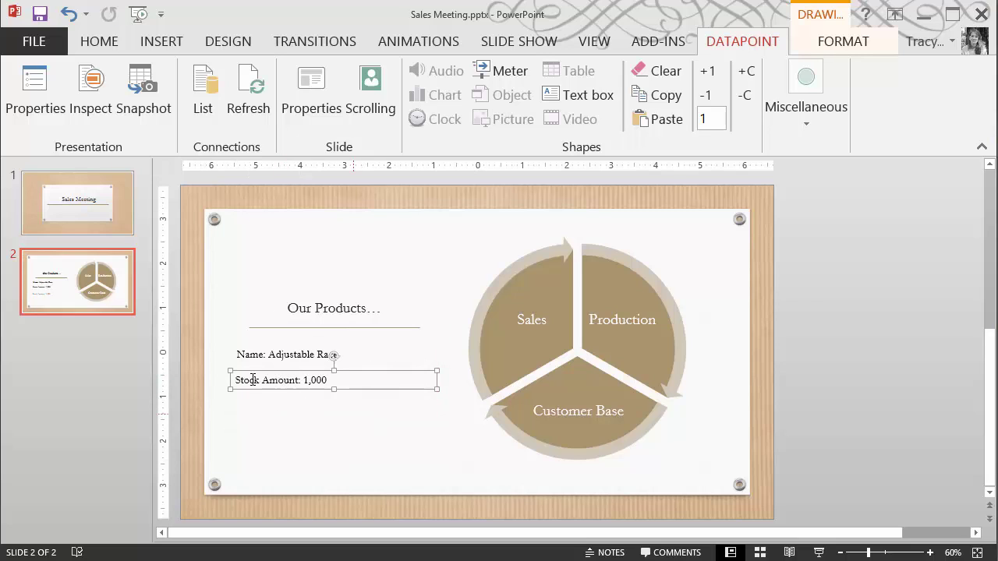
click(382, 407)
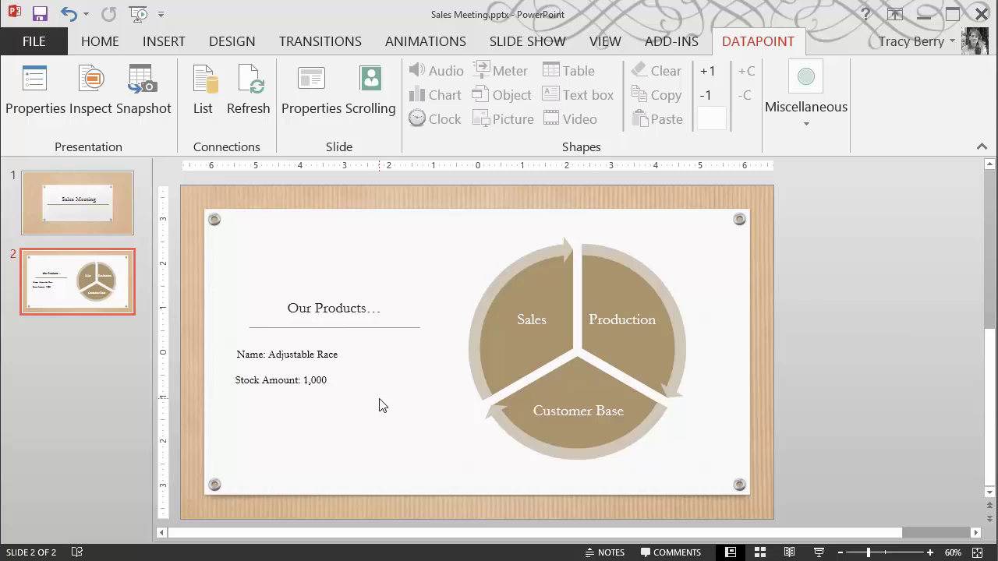
click(39, 13)
Run the slideshow from the beginning to see the boxes refresh to Headset Ball Bearings, stock 800.
click(140, 15)
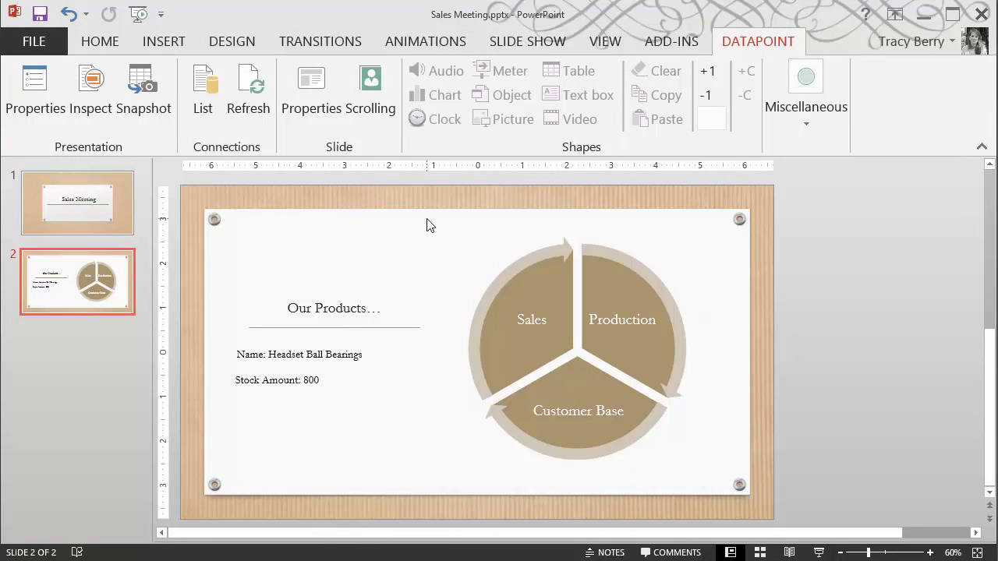
Shorten the stock box's prefix from 'Stock Amount:' to 'Stock:'.
click(280, 380)
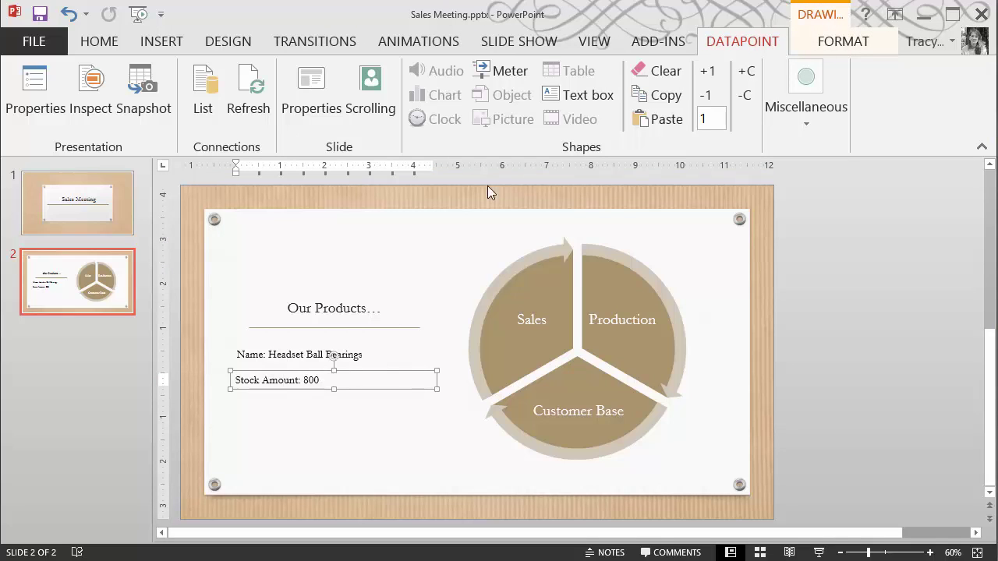
click(574, 96)
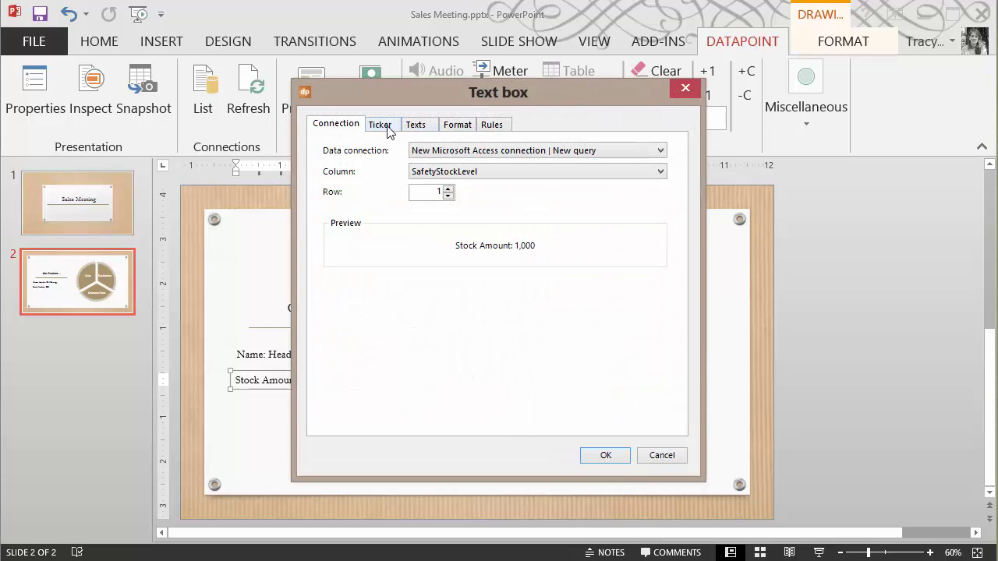
click(417, 130)
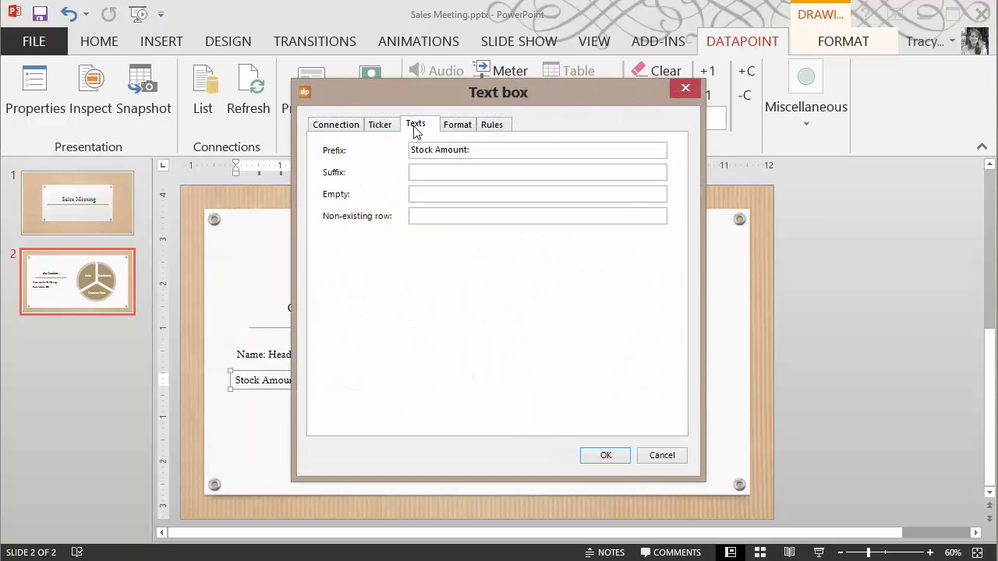
double_click(449, 150)
key(BackSpace)
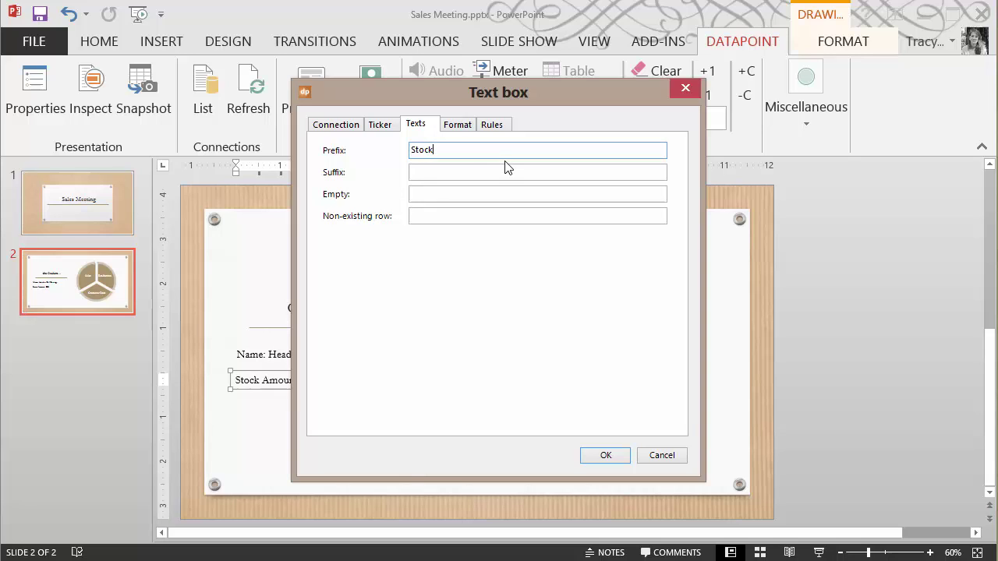
text(:)
click(601, 460)
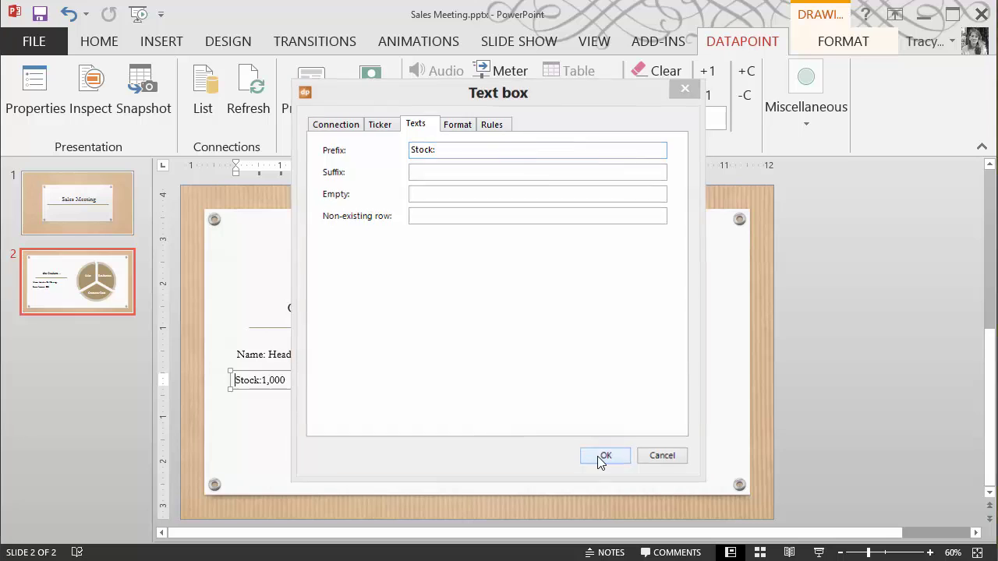